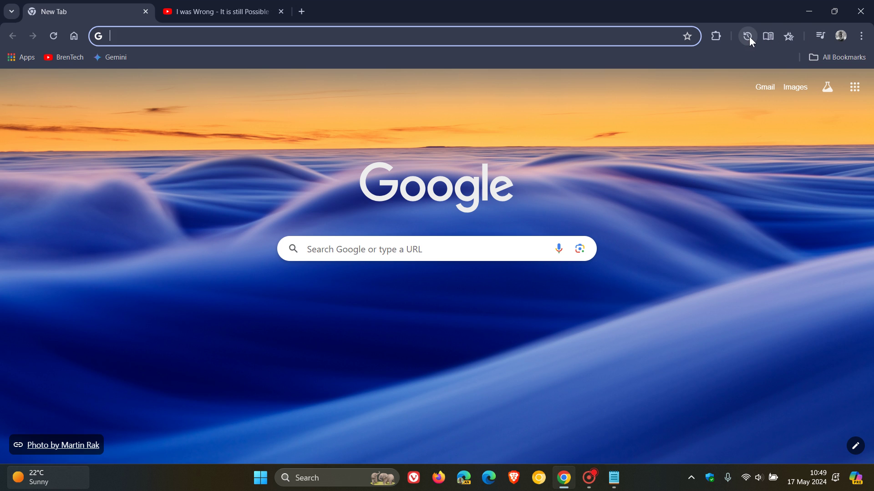
Look at Chrome's main menu, then return to the New Tab page.
{"action": "left_click", "coordinate": [861, 36]}
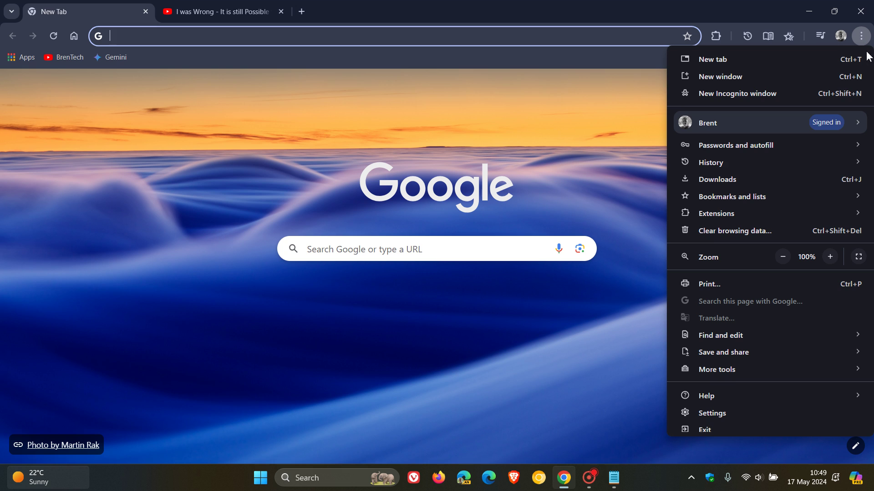
{"action": "left_click", "coordinate": [609, 128]}
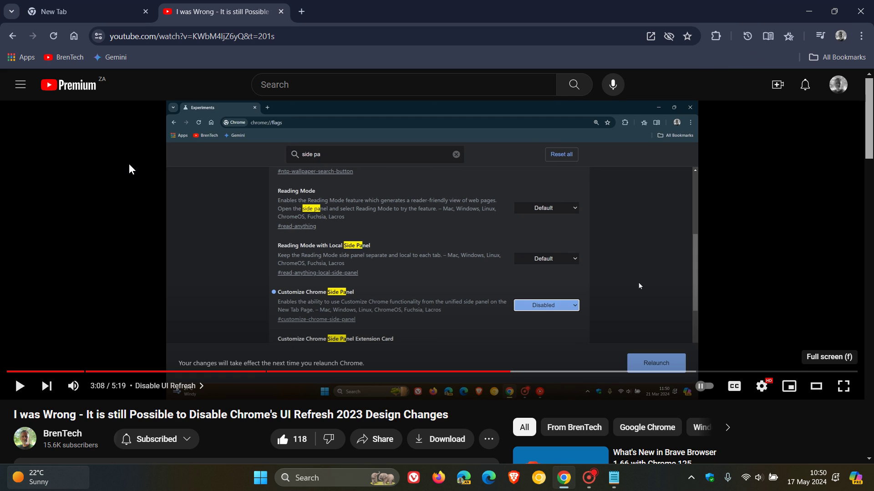
{"action": "left_click", "coordinate": [105, 19]}
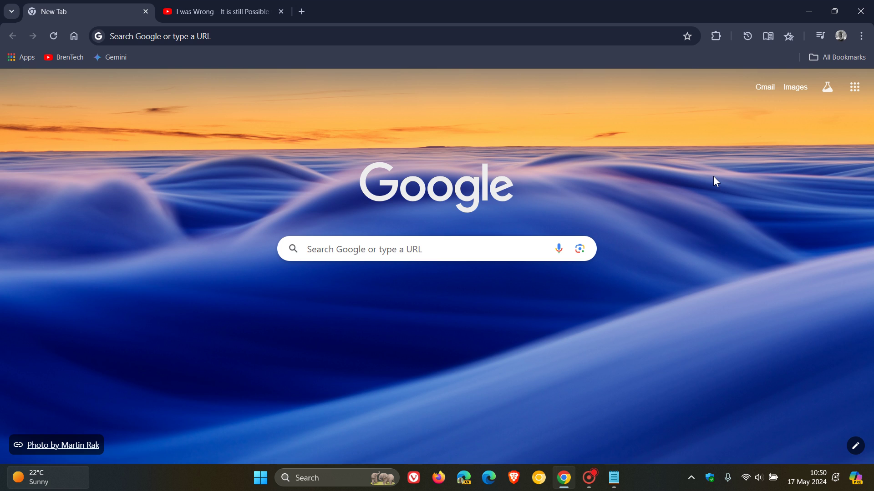
Copy the --disable-features=CustomizeChromeSidePanel line from the Notepad note, then minimize Notepad.
{"action": "left_click", "coordinate": [615, 471]}
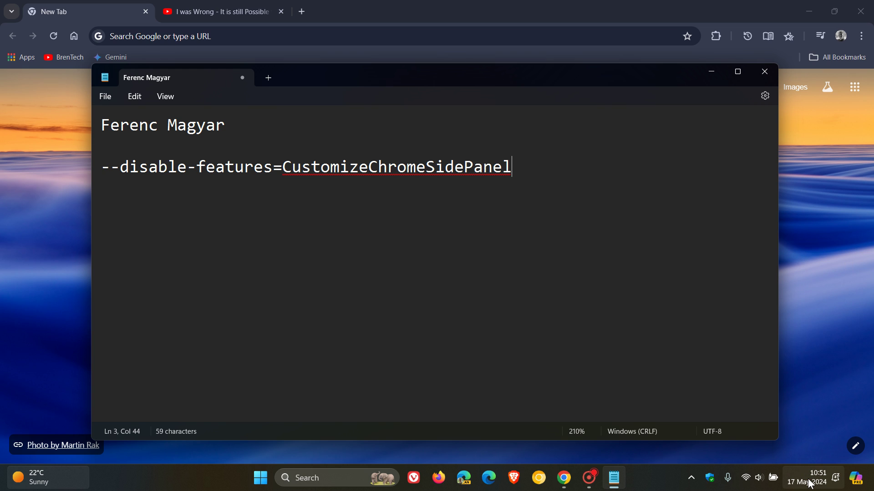
{"action": "mouse_move", "coordinate": [810, 484]}
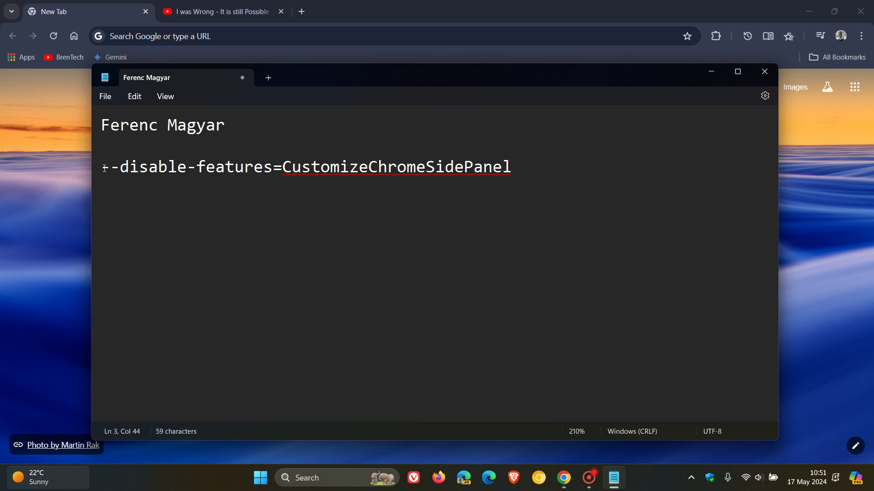
{"action": "left_click_drag", "start_coordinate": [106, 170], "coordinate": [511, 168]}
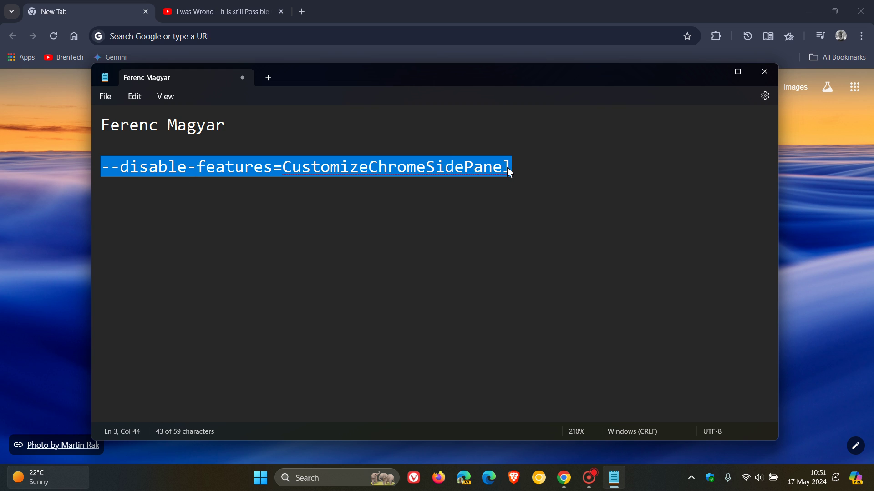
{"action": "right_click", "coordinate": [464, 163]}
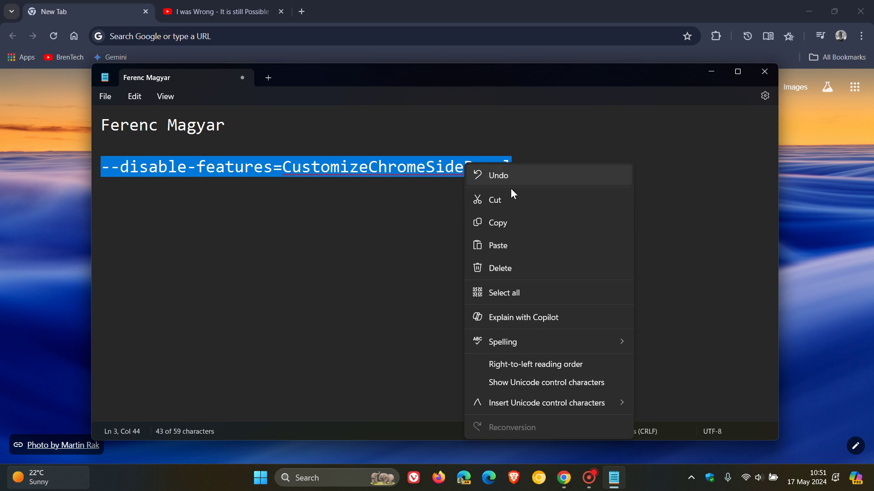
{"action": "left_click", "coordinate": [506, 223]}
{"action": "left_click", "coordinate": [711, 72]}
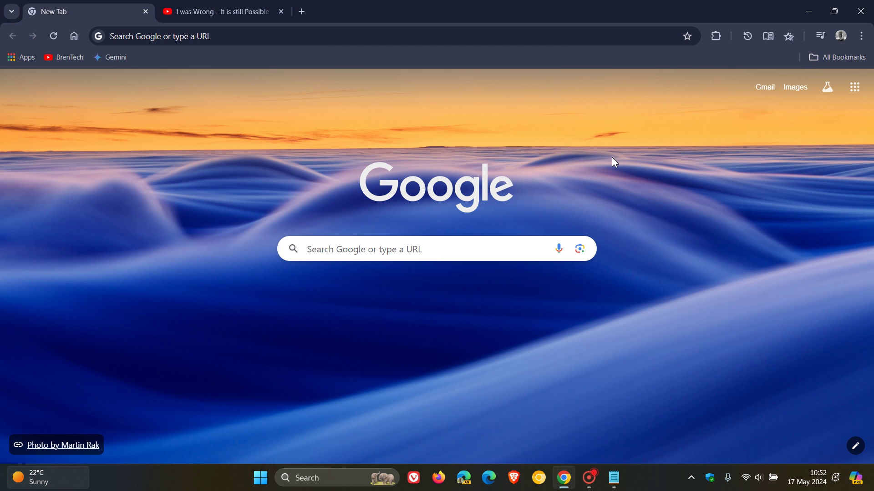
Paste the copied flag after chrome.exe in the Google Chrome taskbar shortcut's Target, then apply and close.
{"action": "right_click", "coordinate": [564, 478]}
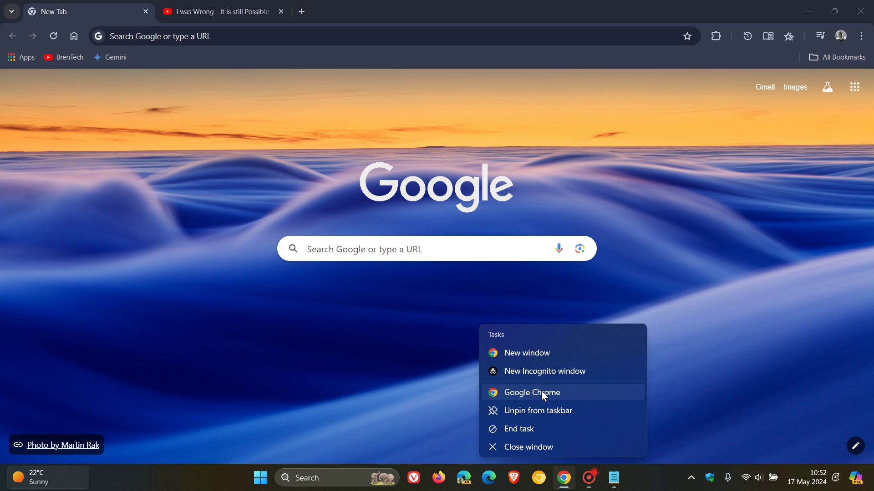
{"action": "right_click", "coordinate": [542, 392]}
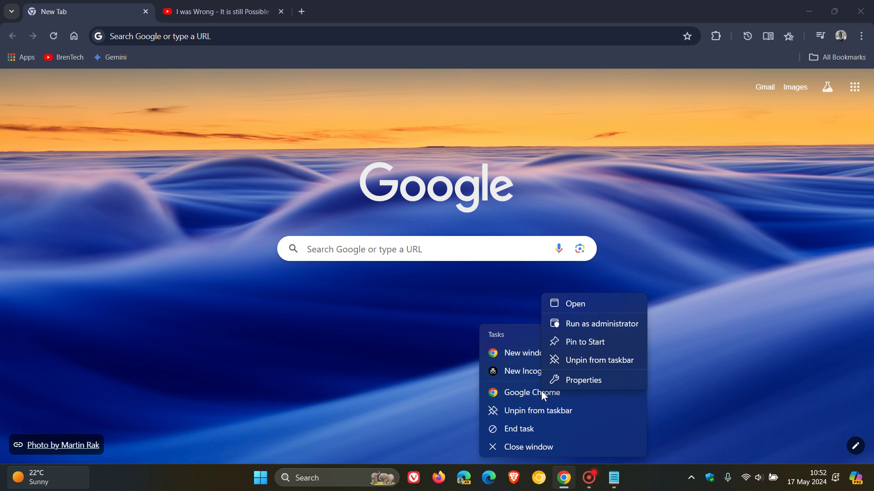
{"action": "left_click", "coordinate": [587, 382]}
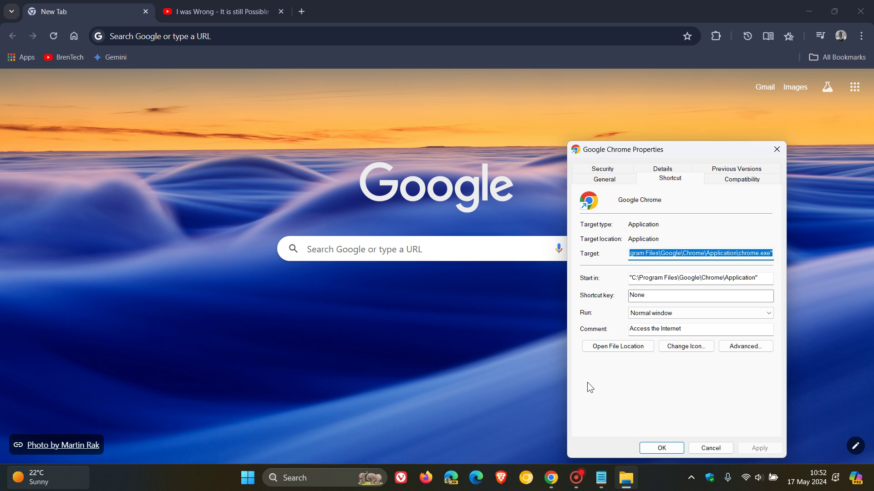
{"action": "left_click_drag", "start_coordinate": [688, 149], "coordinate": [443, 105]}
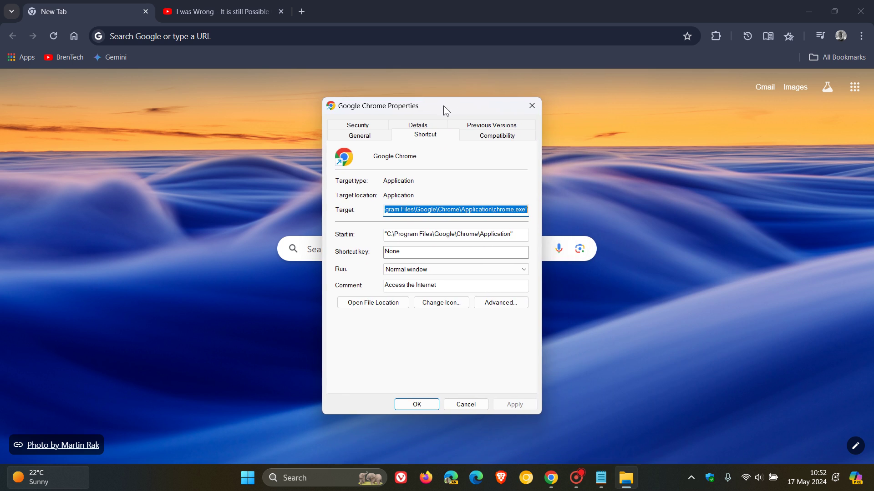
{"action": "left_click", "coordinate": [527, 209]}
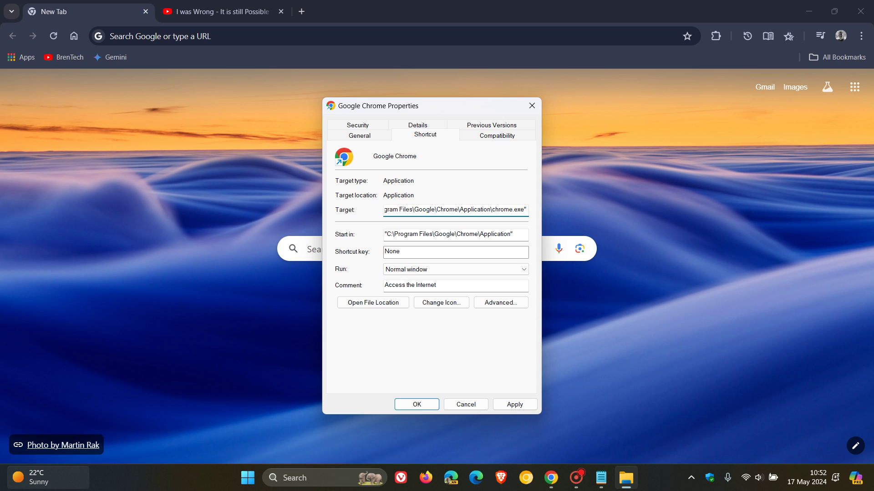
{"action": "right_click", "coordinate": [527, 209]}
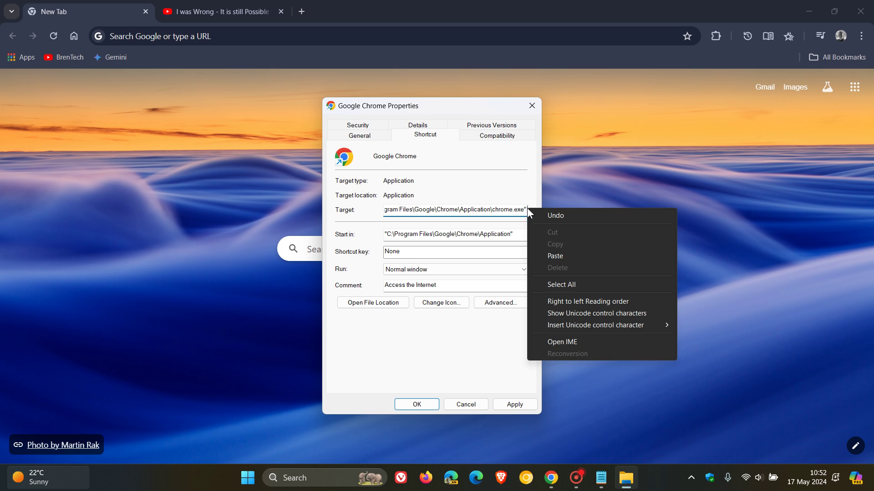
{"action": "left_click", "coordinate": [550, 255]}
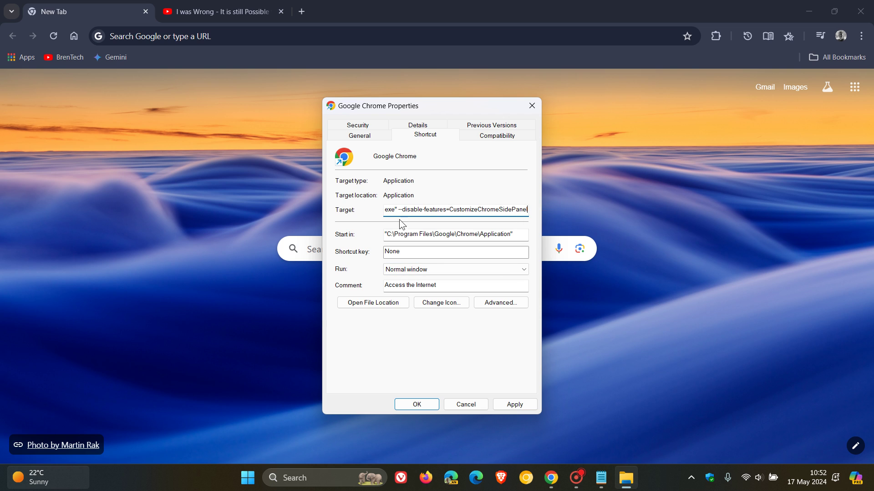
{"action": "left_click", "coordinate": [511, 405]}
{"action": "left_click", "coordinate": [422, 406]}
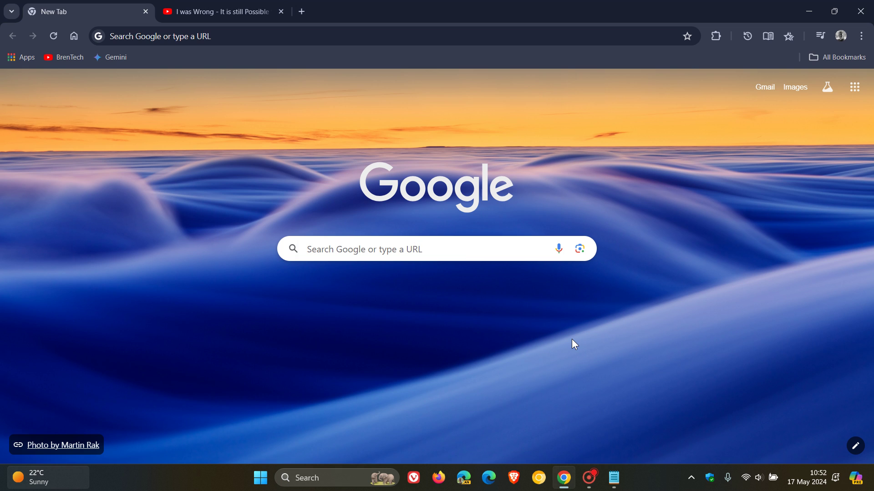
{"action": "left_click", "coordinate": [860, 12]}
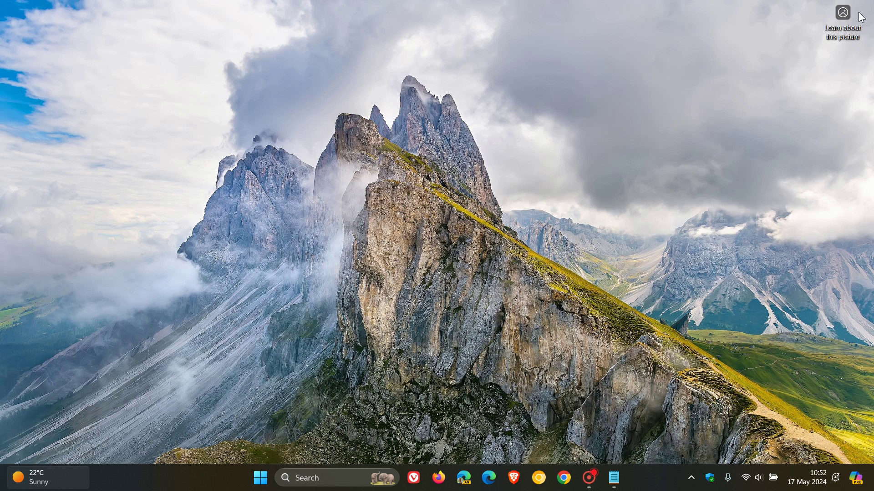
{"action": "left_click", "coordinate": [562, 476]}
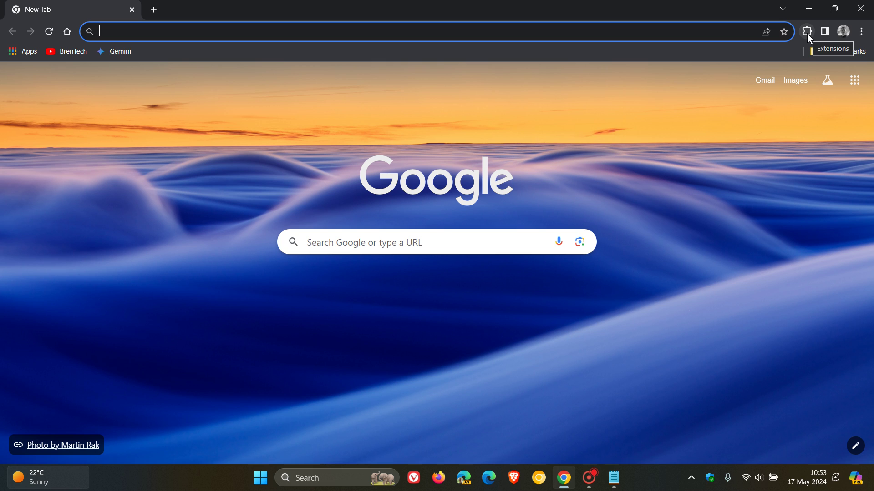
{"action": "left_click", "coordinate": [862, 32]}
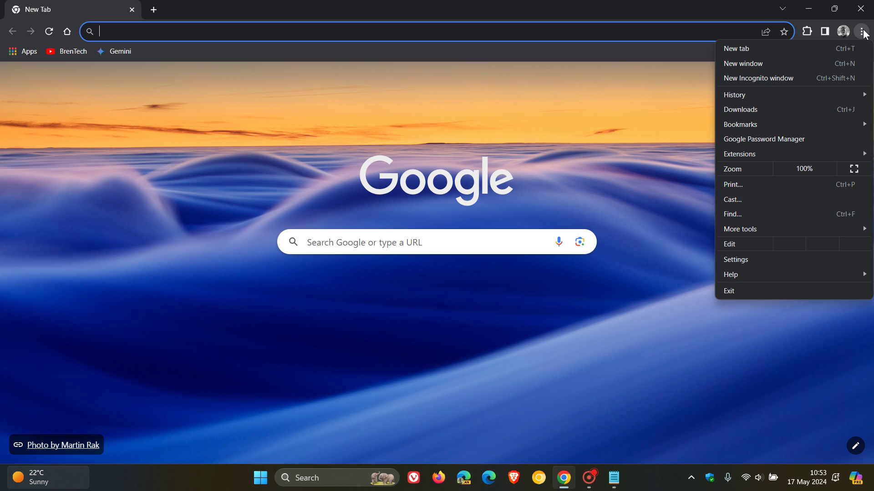
{"action": "left_click", "coordinate": [649, 158]}
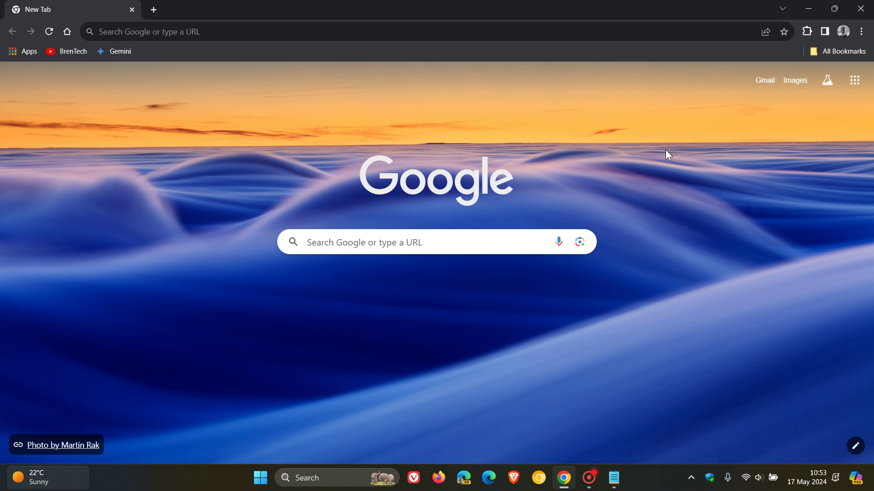
{"action": "left_click", "coordinate": [842, 32]}
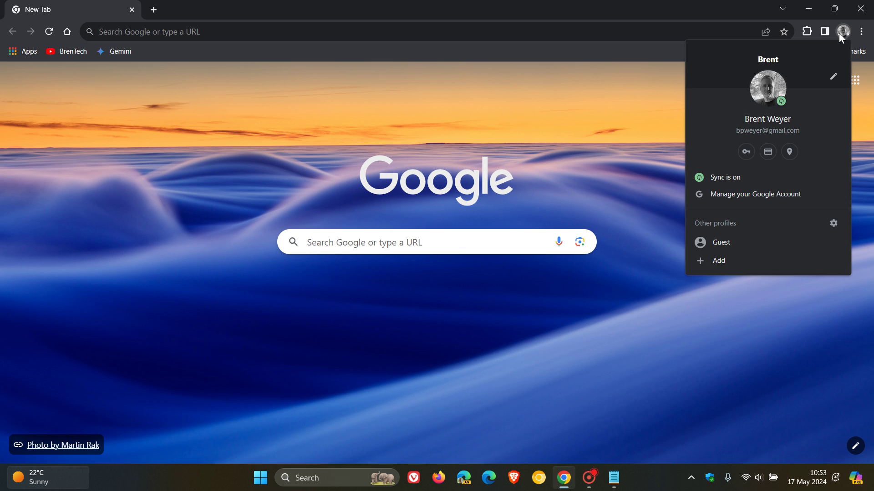
{"action": "left_click", "coordinate": [578, 113]}
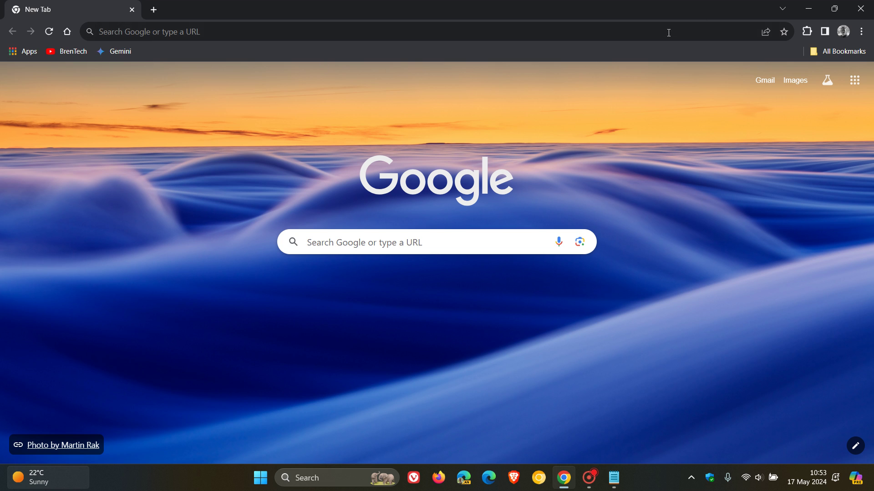
{"action": "left_click", "coordinate": [784, 8]}
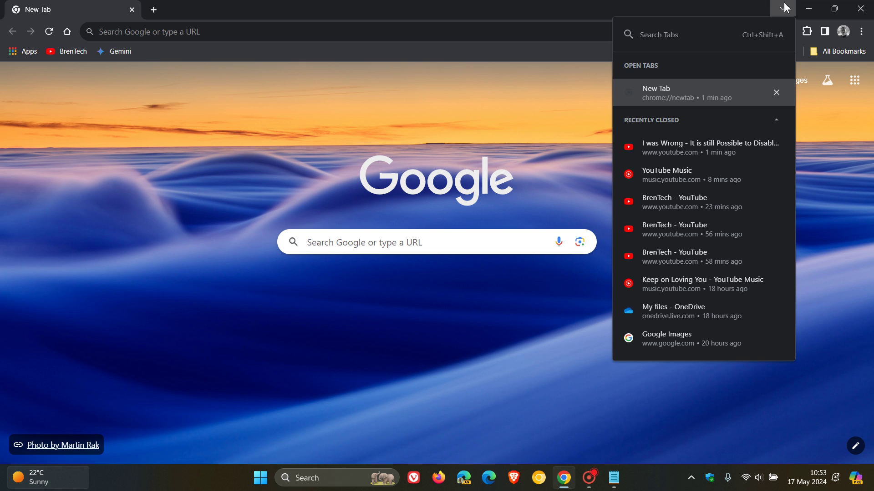
{"action": "left_click", "coordinate": [835, 203]}
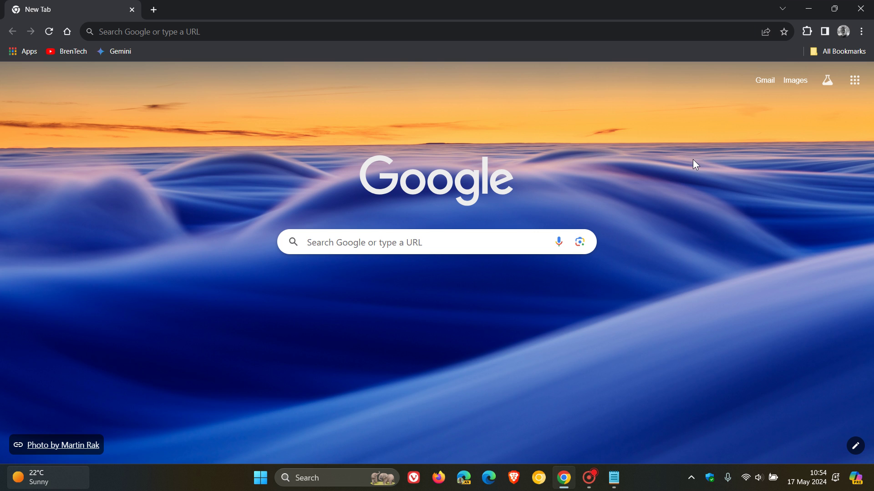
Delete the disable-features text after chrome.exe" in the Google Chrome shortcut's Target, then apply and close.
{"action": "right_click", "coordinate": [563, 481]}
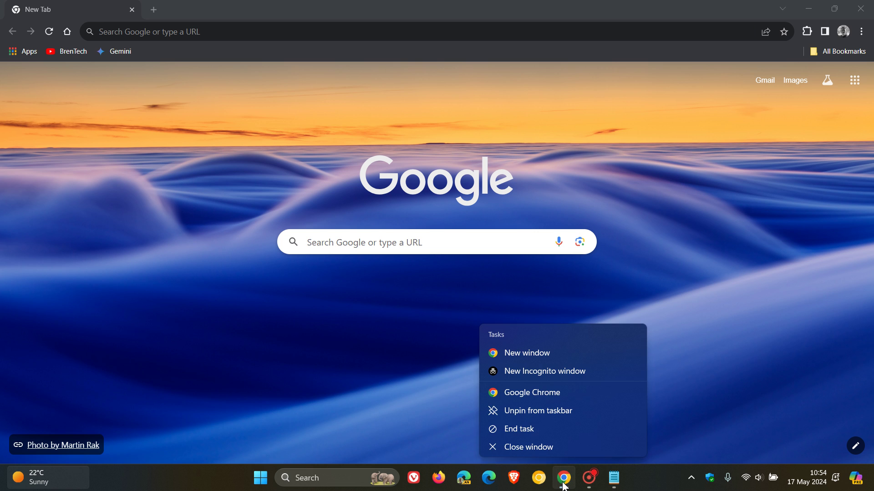
{"action": "right_click", "coordinate": [553, 394]}
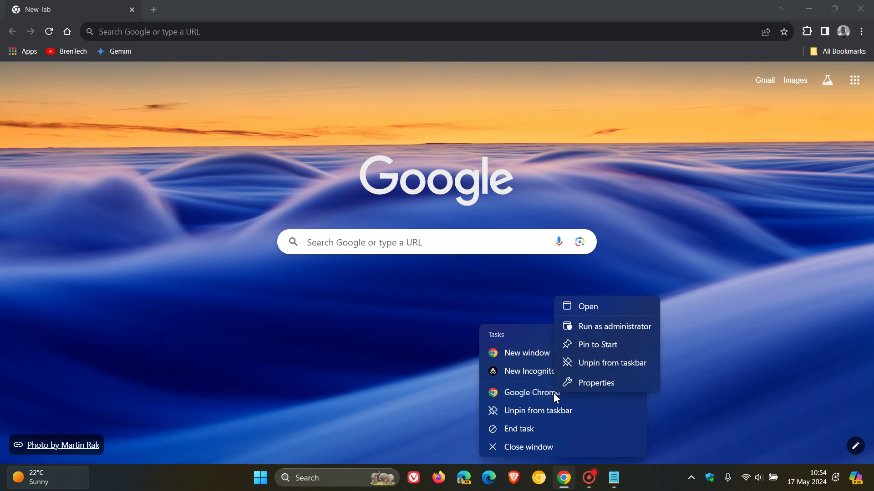
{"action": "left_click", "coordinate": [608, 382]}
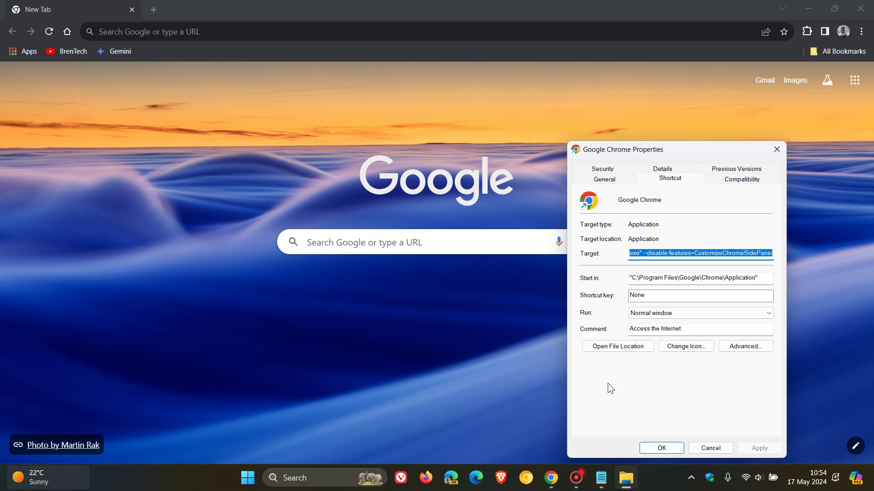
{"action": "left_click", "coordinate": [642, 253]}
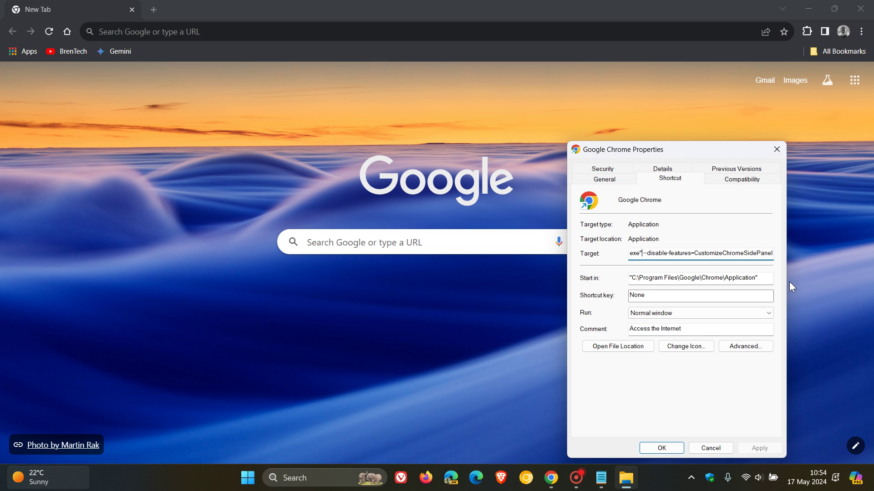
{"action": "key", "text": "Delete"}
{"action": "key", "text": "Delete"}
{"action": "key", "text": "Delete"}
{"action": "key", "text": "Delete"}
{"action": "key", "text": "Delete"}
{"action": "key", "text": "Delete"}
{"action": "key", "text": "Delete"}
{"action": "key", "text": "Delete"}
{"action": "key", "text": "Delete"}
{"action": "key", "text": "Delete"}
{"action": "key", "text": "Delete"}
{"action": "key", "text": "Delete"}
{"action": "key", "text": "Delete"}
{"action": "key", "text": "Delete"}
{"action": "key", "text": "Delete"}
{"action": "key", "text": "Delete"}
{"action": "key", "text": "Delete"}
{"action": "key", "text": "Delete"}
{"action": "key", "text": "Delete"}
{"action": "key", "text": "Delete"}
{"action": "key", "text": "Delete"}
{"action": "key", "text": "Delete"}
{"action": "key", "text": "Delete"}
{"action": "key", "text": "Delete"}
{"action": "key", "text": "Delete"}
{"action": "key", "text": "Delete"}
{"action": "key", "text": "Delete"}
{"action": "key", "text": "Delete"}
{"action": "key", "text": "Delete"}
{"action": "key", "text": "Delete"}
{"action": "key", "text": "Delete"}
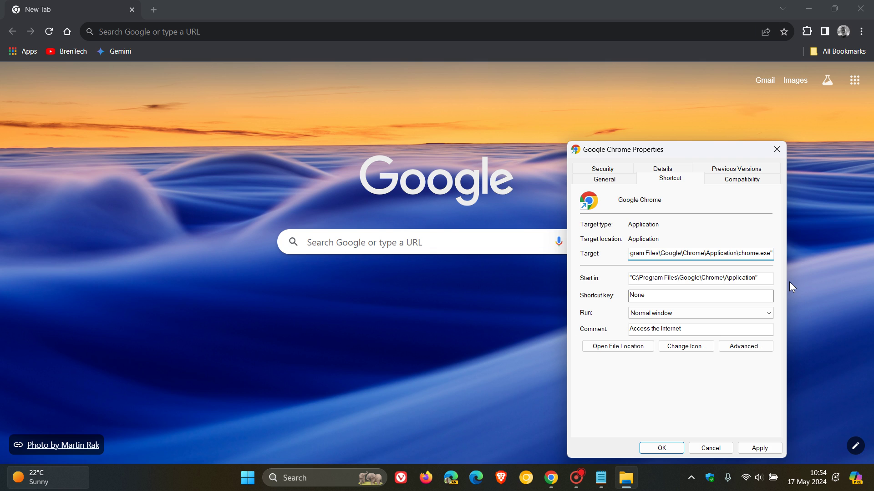
{"action": "left_click", "coordinate": [749, 447]}
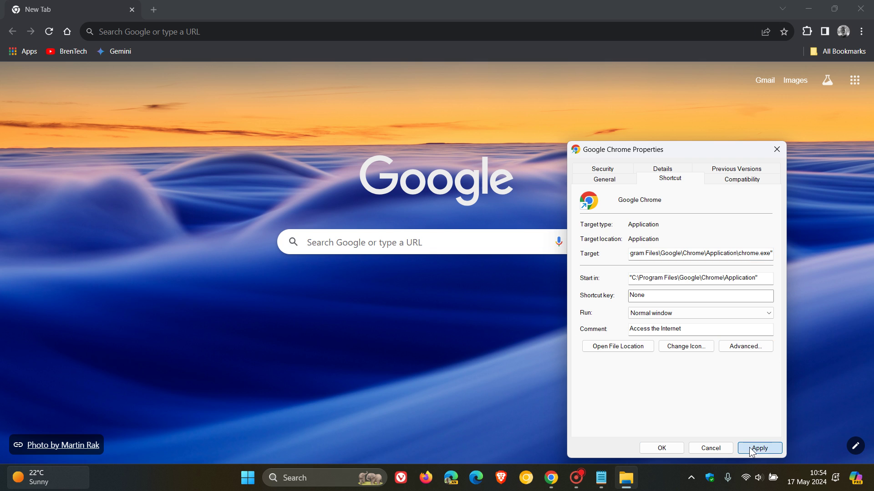
{"action": "left_click", "coordinate": [660, 447]}
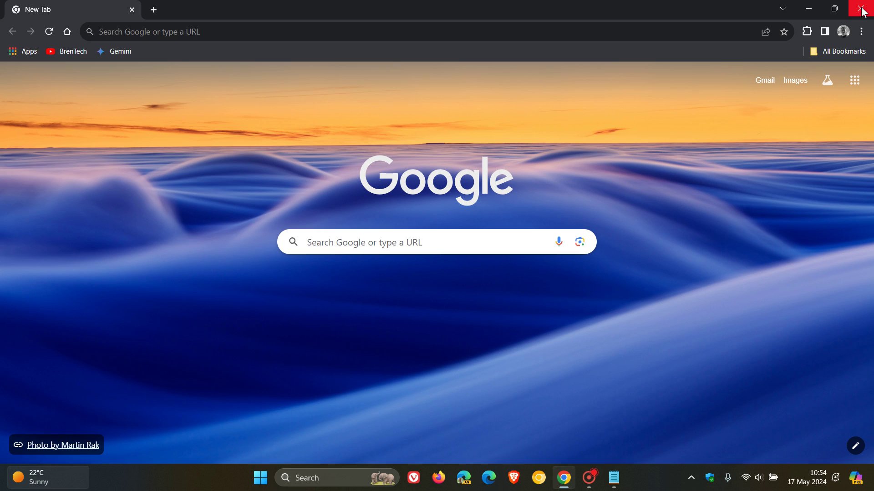
Close and relaunch Chrome from the taskbar, then open and dismiss the three-dot menu.
{"action": "left_click", "coordinate": [860, 8]}
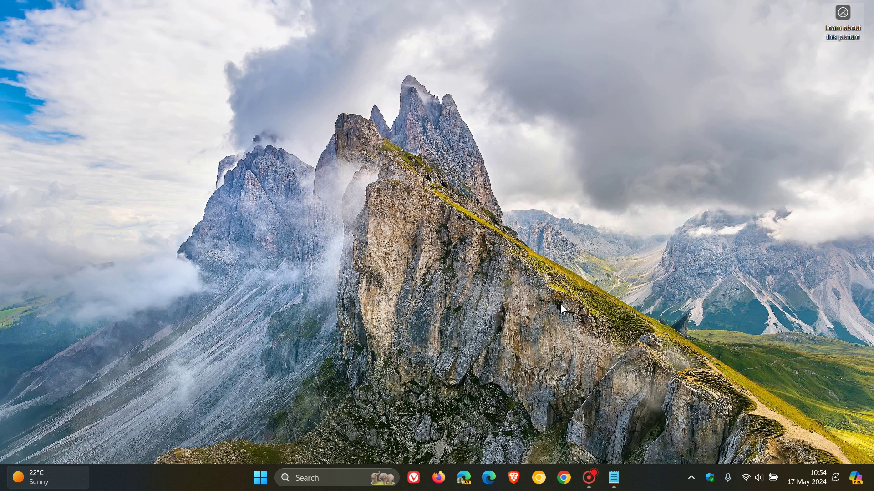
{"action": "left_click", "coordinate": [564, 478]}
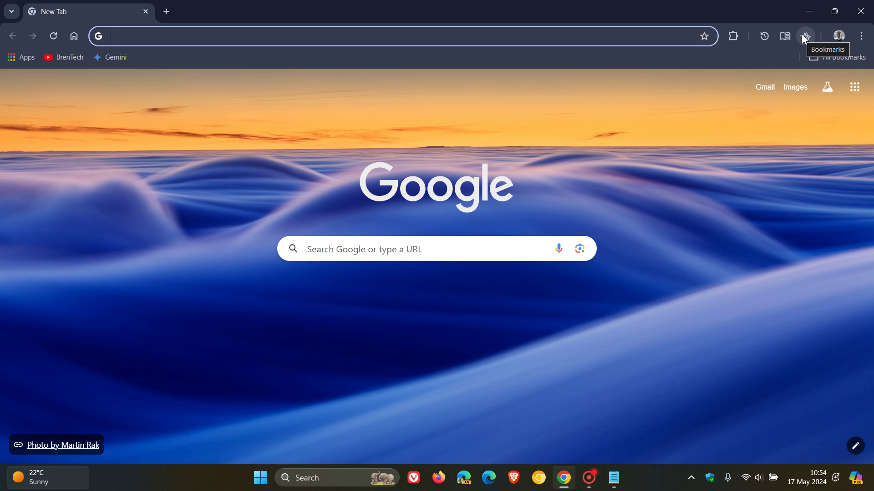
{"action": "left_click", "coordinate": [861, 36]}
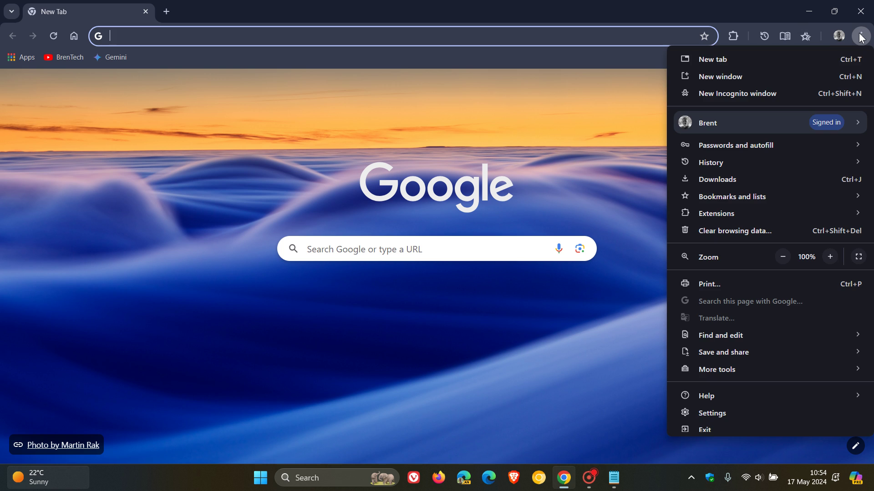
{"action": "left_click", "coordinate": [621, 131]}
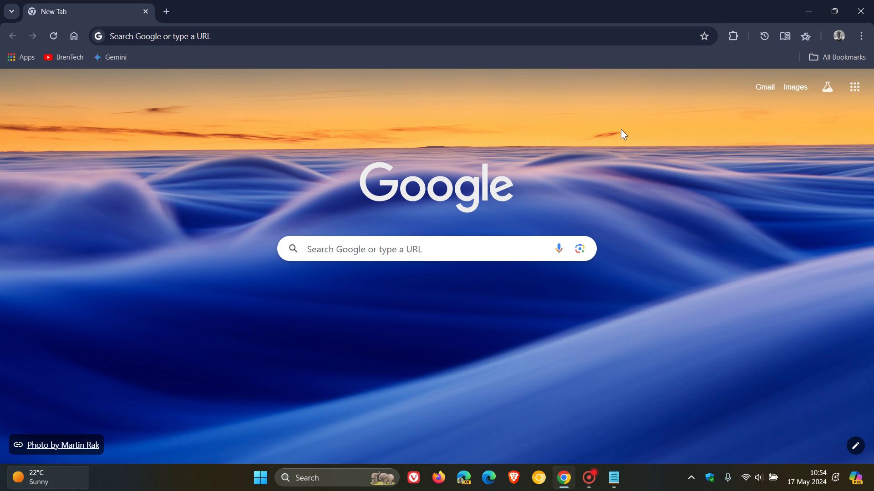